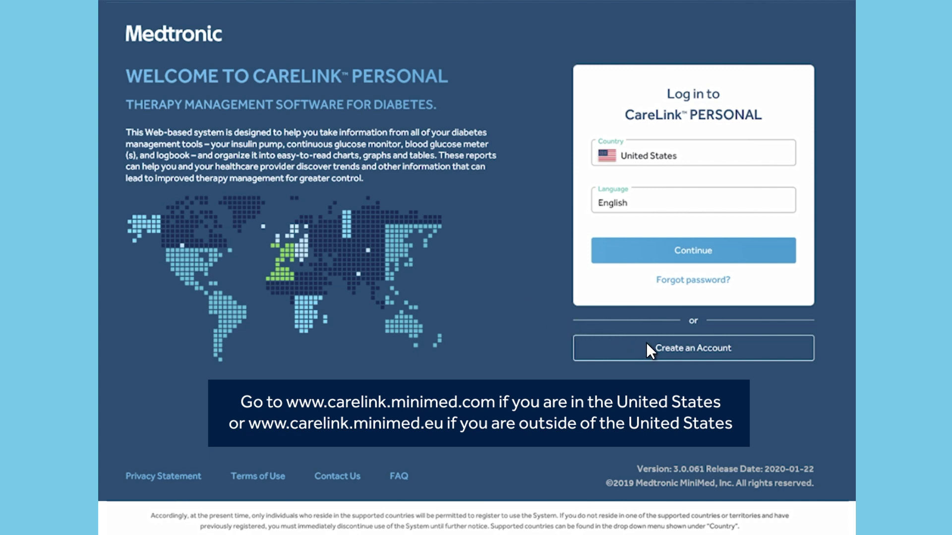
Start a new sign-up, keep the default country and language, choose Patient, and accept the terms of use
click(695, 347)
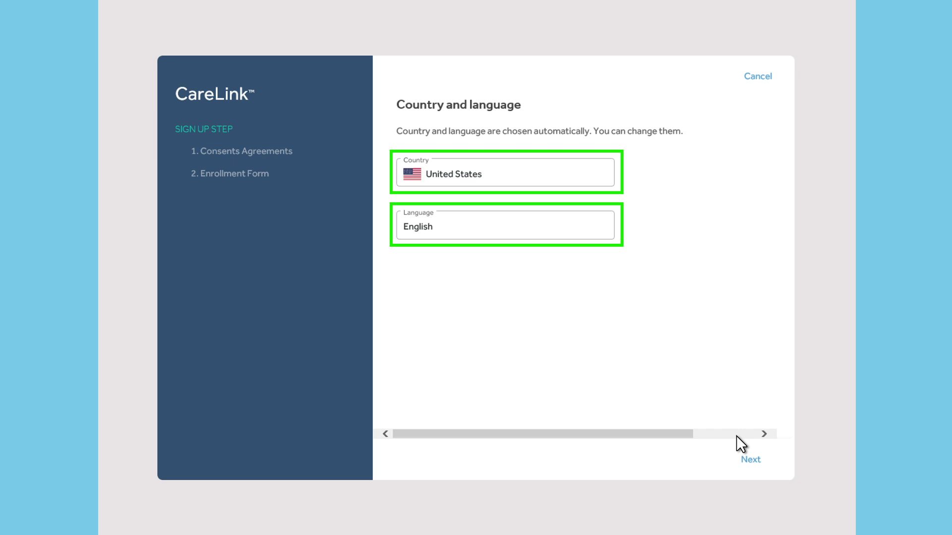
click(750, 459)
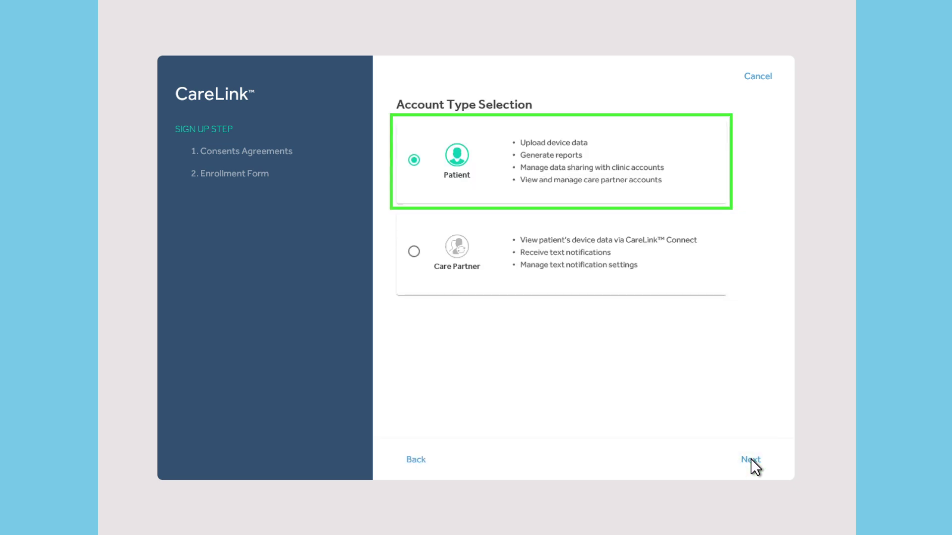
click(750, 460)
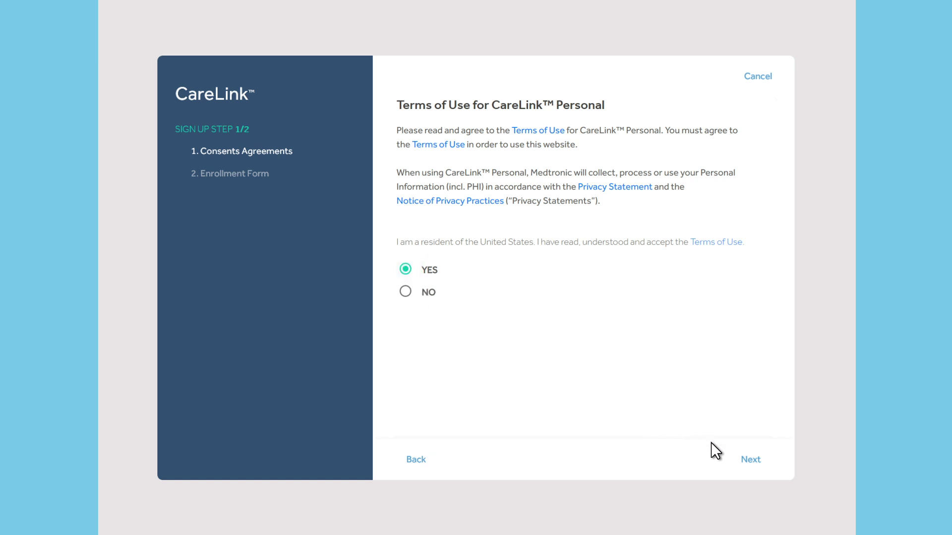
click(751, 458)
Answer YES on every consent page, from product improvement through Care Partner SMS
click(772, 427)
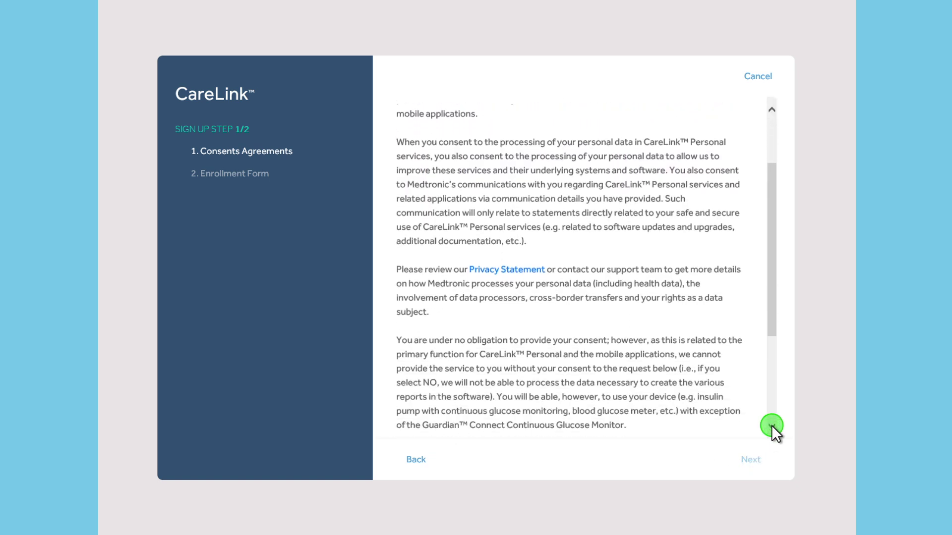
click(751, 458)
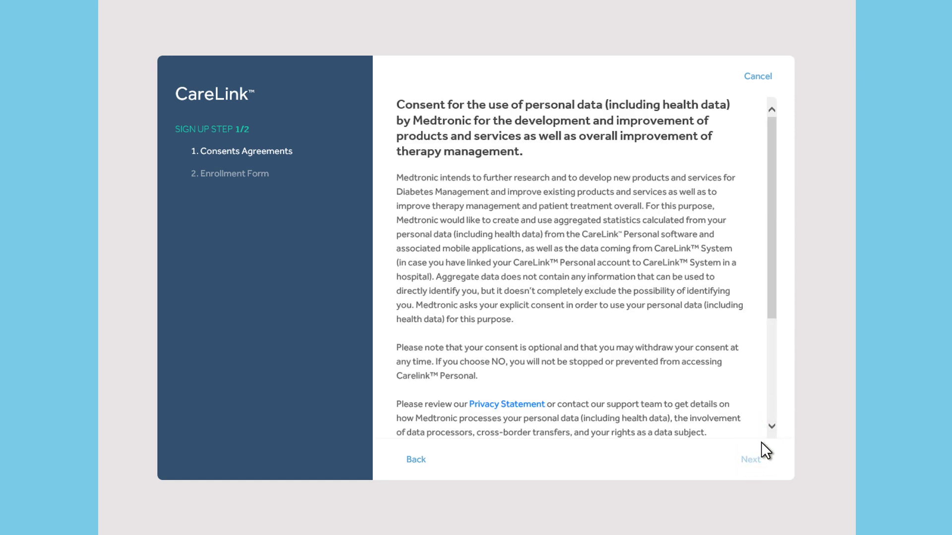
click(771, 425)
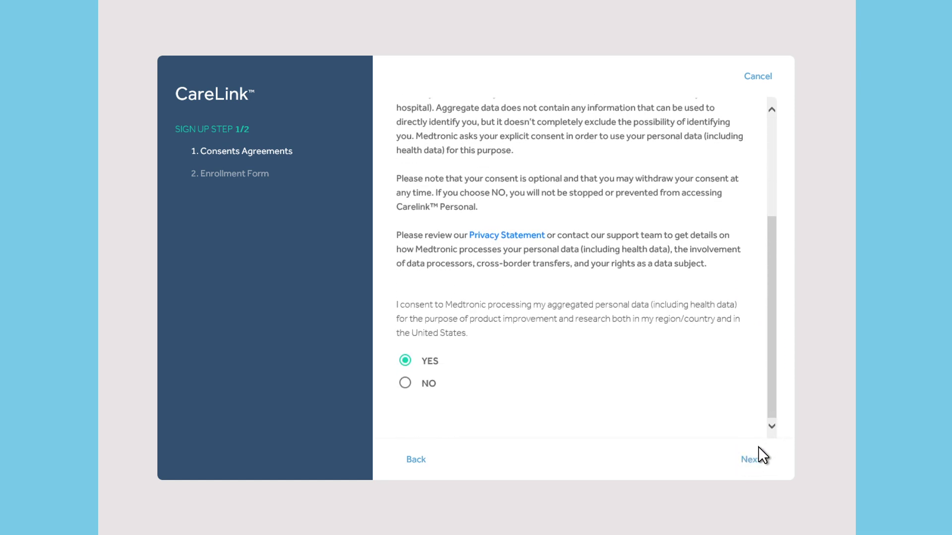
click(751, 459)
click(772, 426)
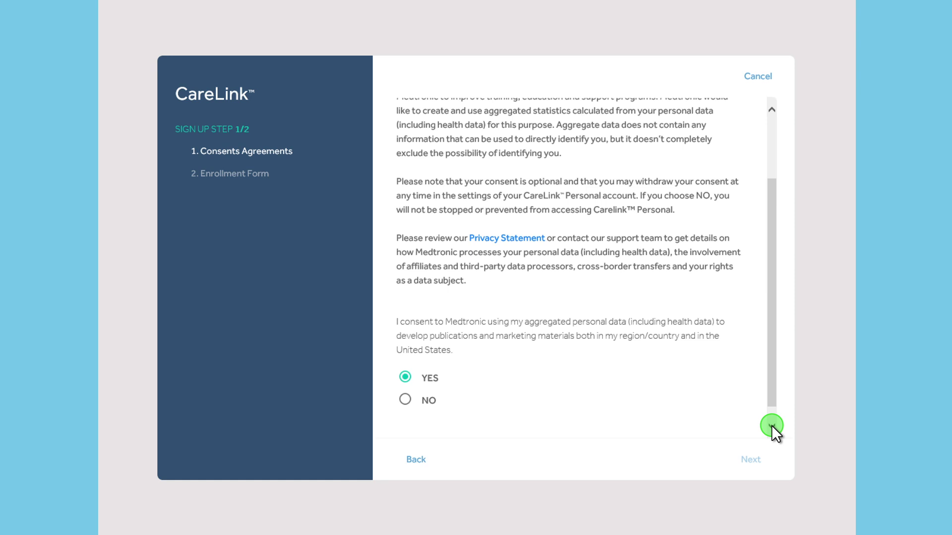
click(751, 458)
click(771, 426)
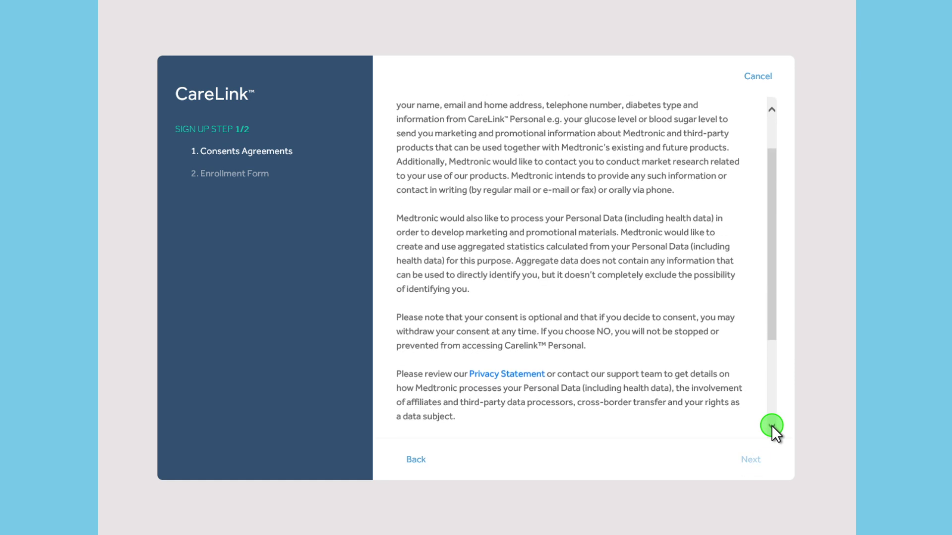
click(751, 458)
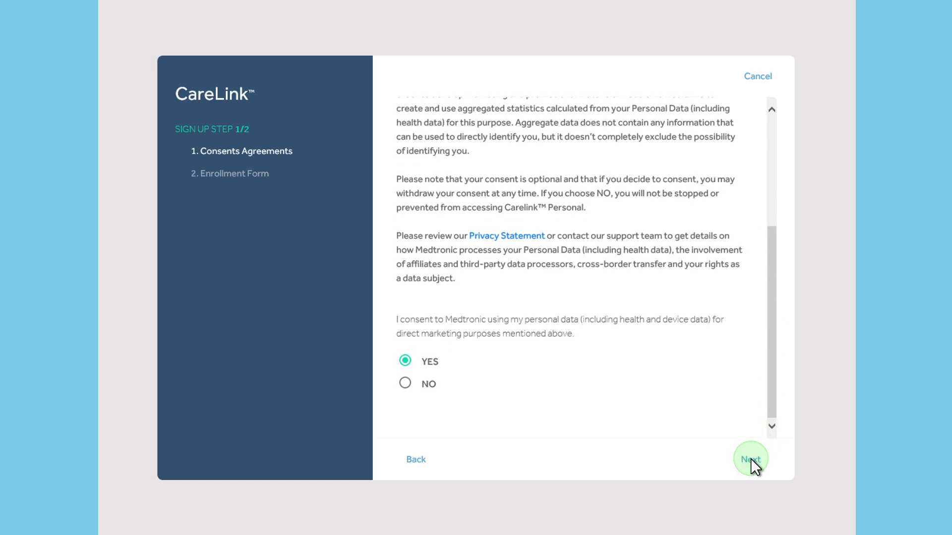
click(772, 426)
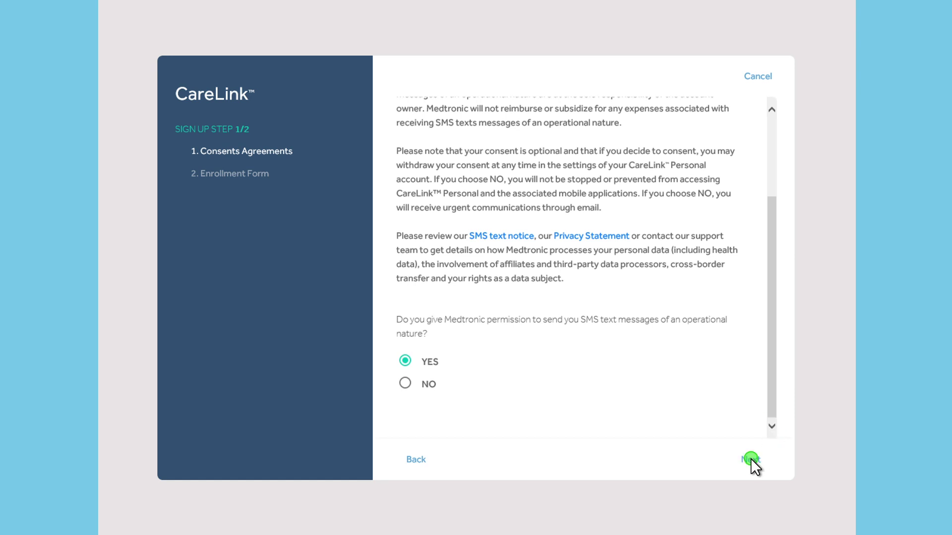
click(750, 458)
click(771, 426)
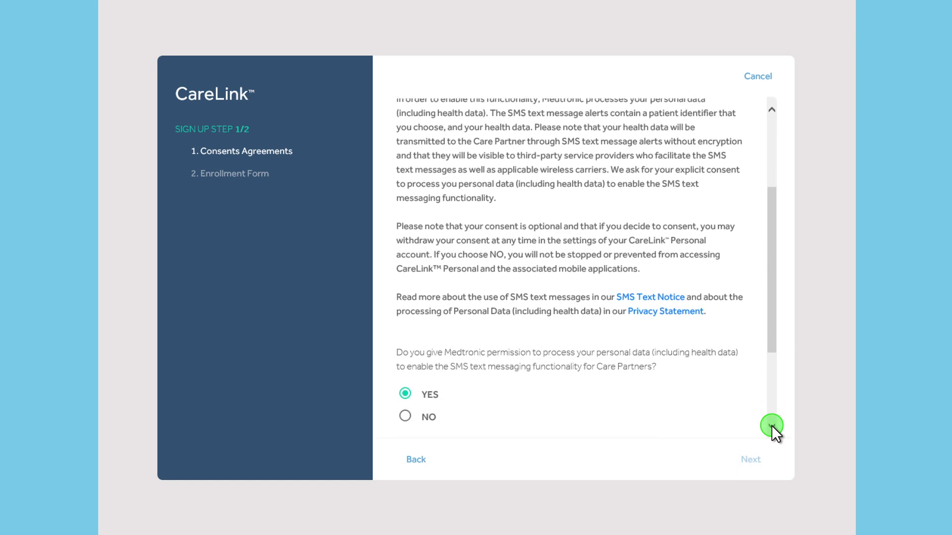
click(751, 459)
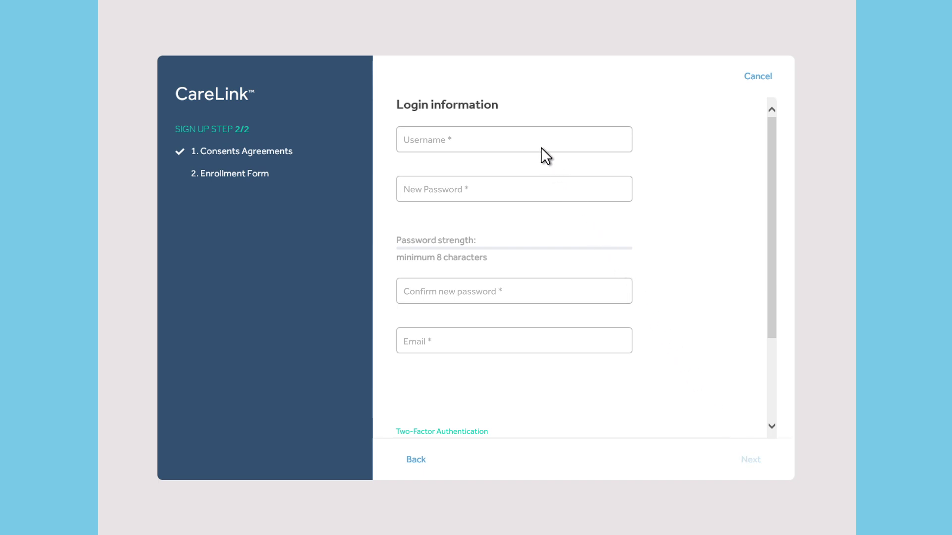
Enter the chosen username, a strong password and its matching confirmation, and the account e-mail address
click(529, 140)
text(JohnSmi)
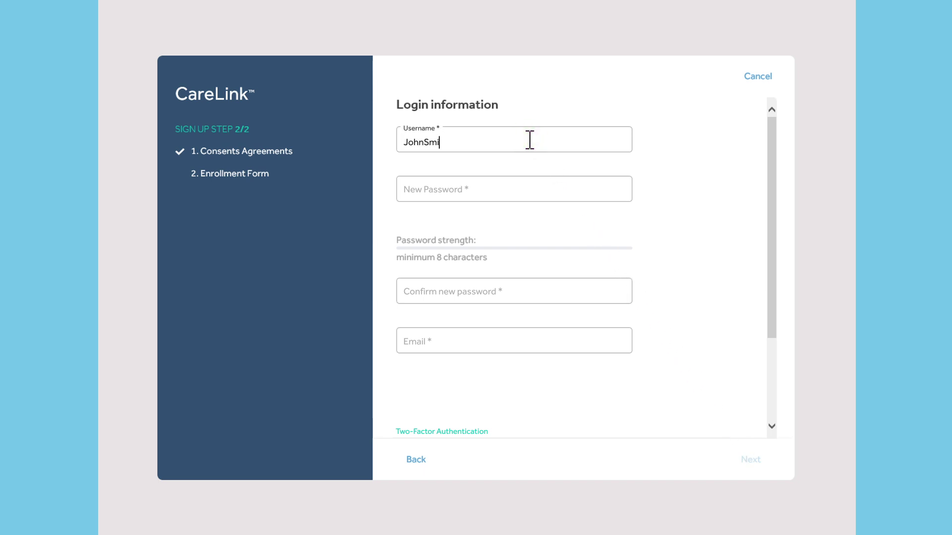
text(th)
click(549, 188)
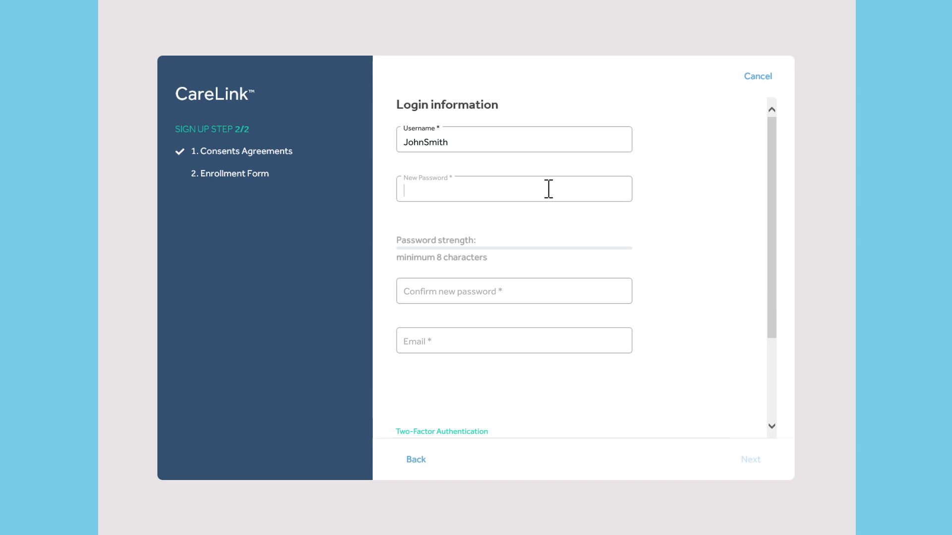
text(Str0ngP@ssw0rd!1)
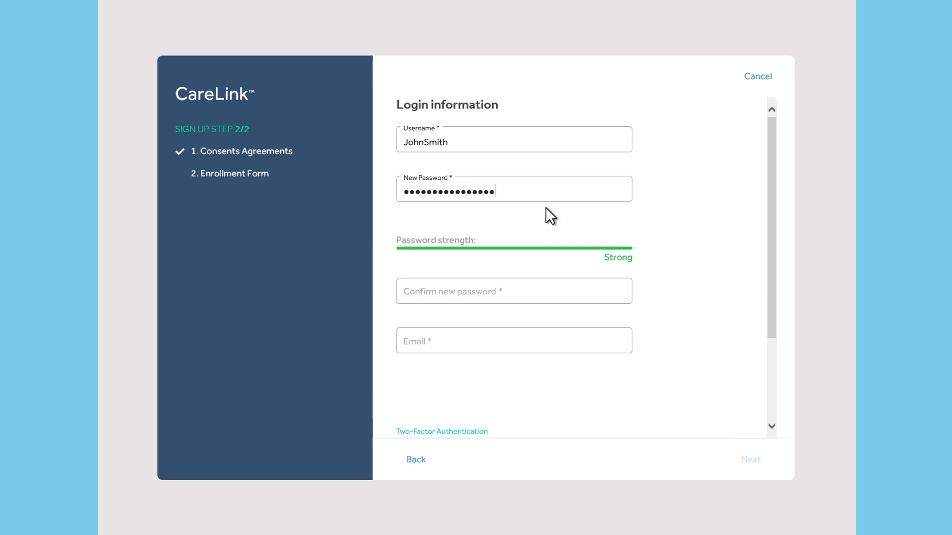
click(538, 291)
text(Str0)
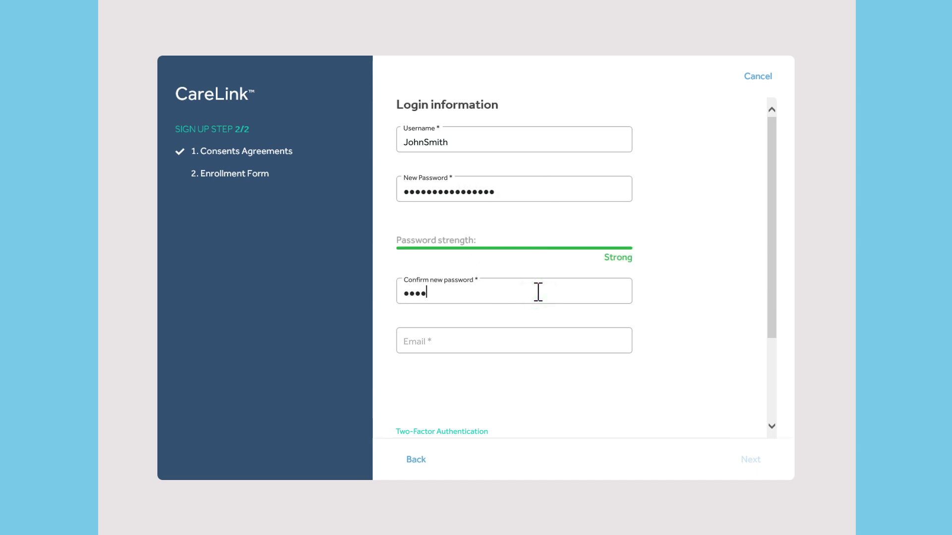
text(ngP@ssw0rd!1)
click(548, 341)
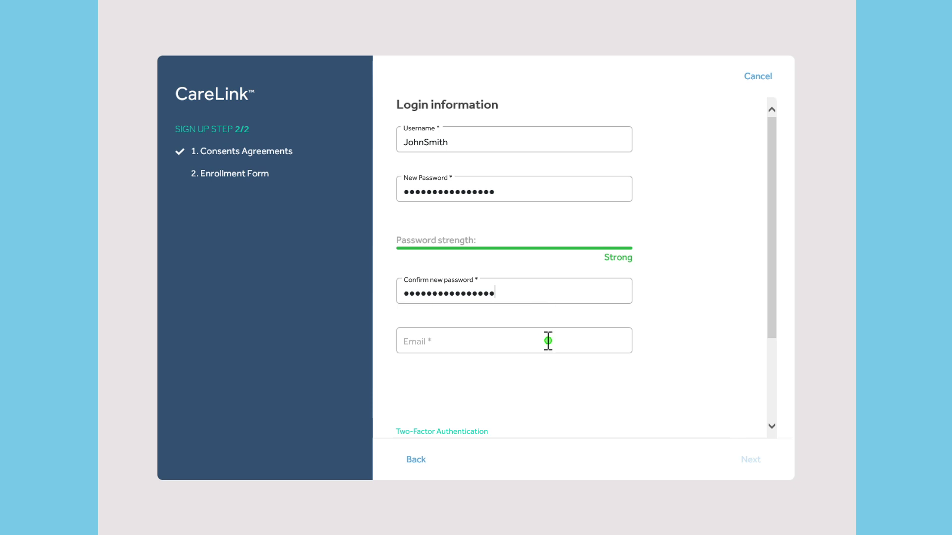
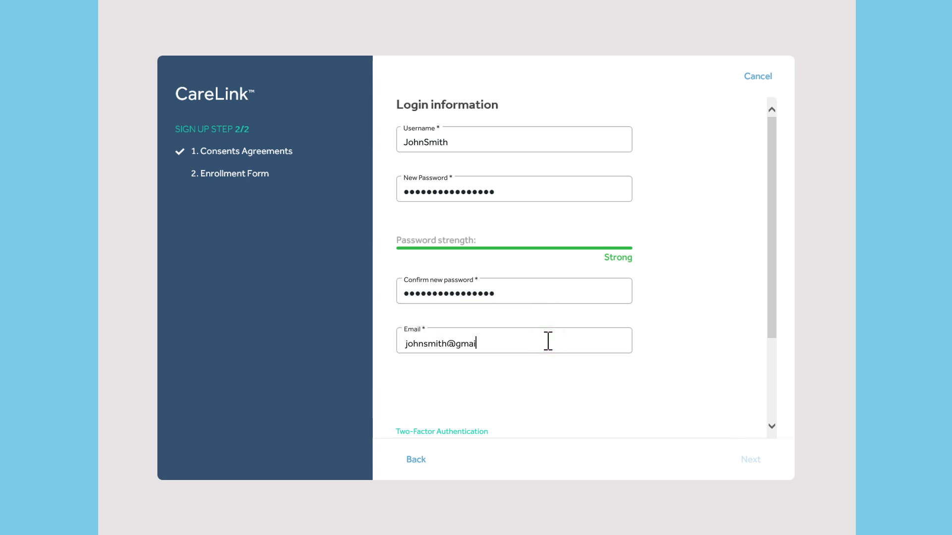
Enable two-factor authentication and enter the six-digit verification code received by e-mail
click(771, 426)
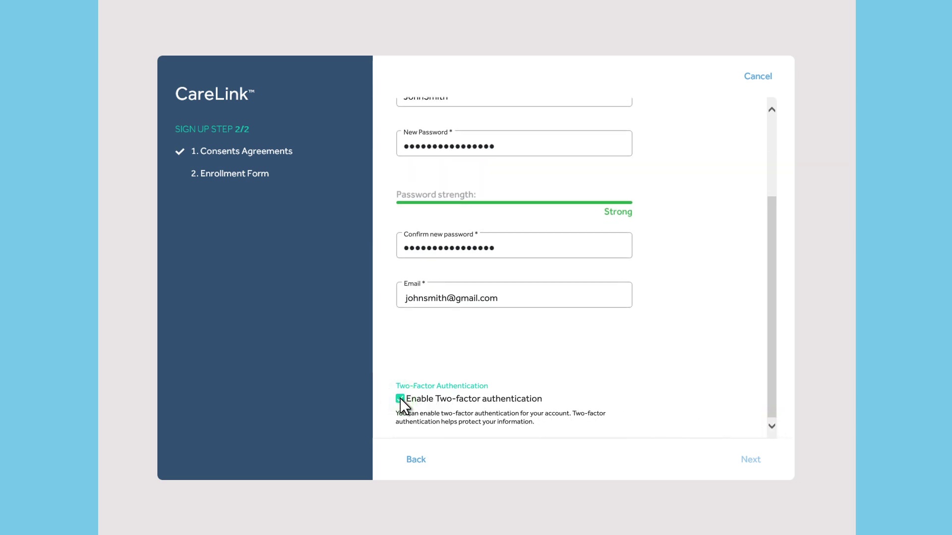
click(751, 459)
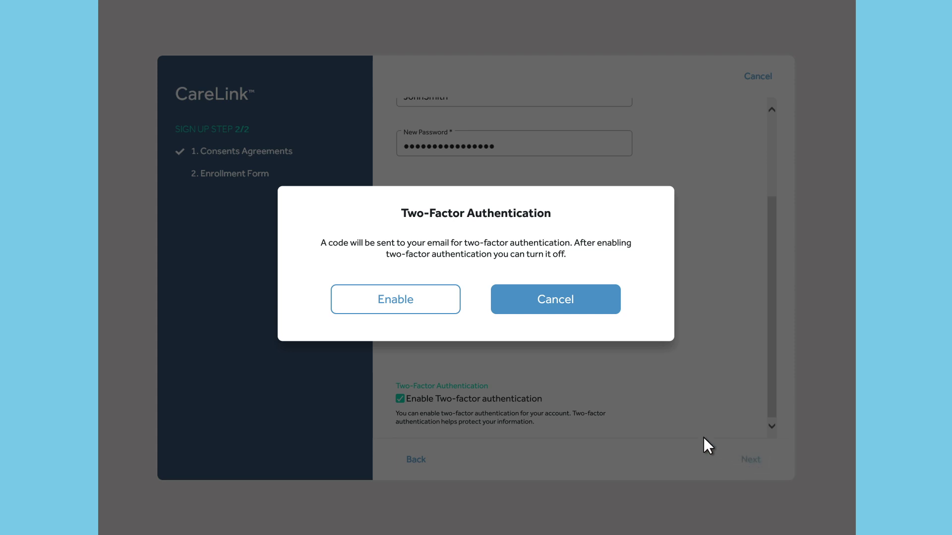
click(397, 298)
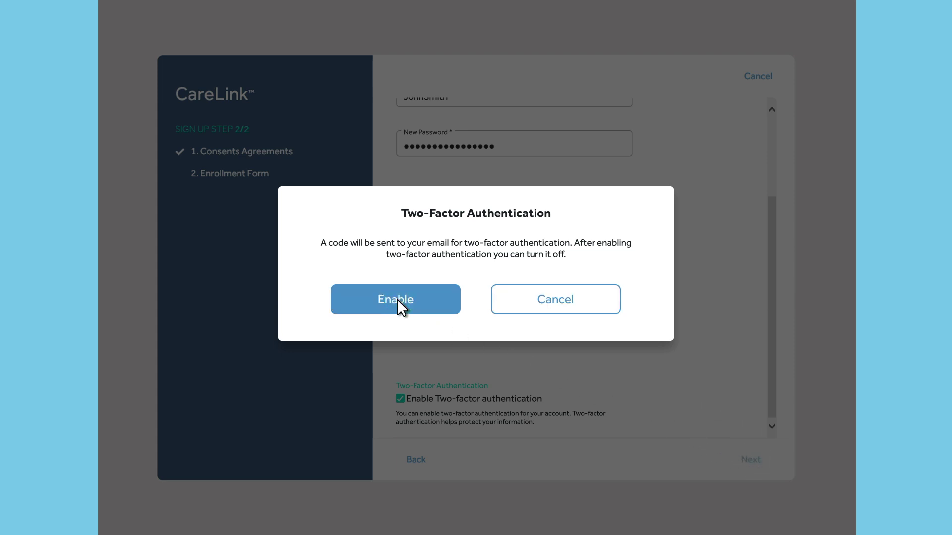
click(426, 284)
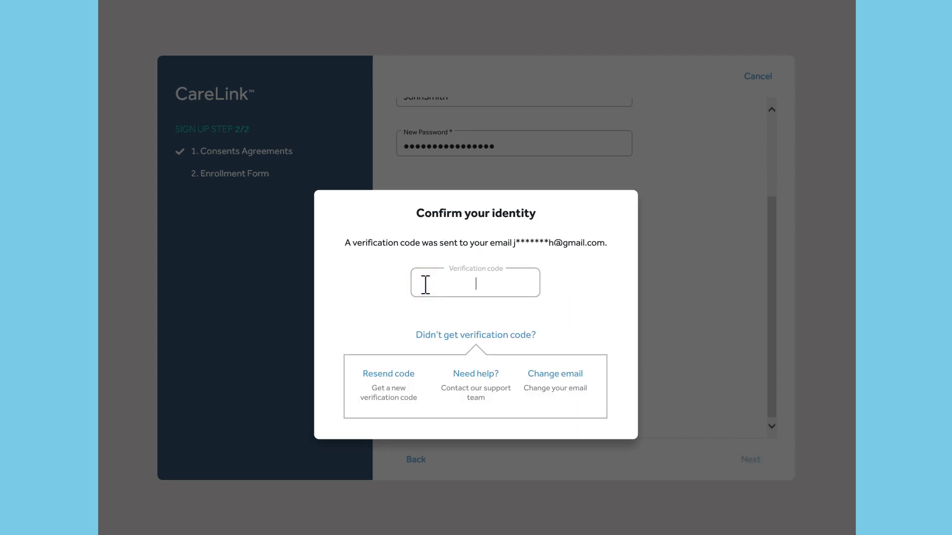
text(123456)
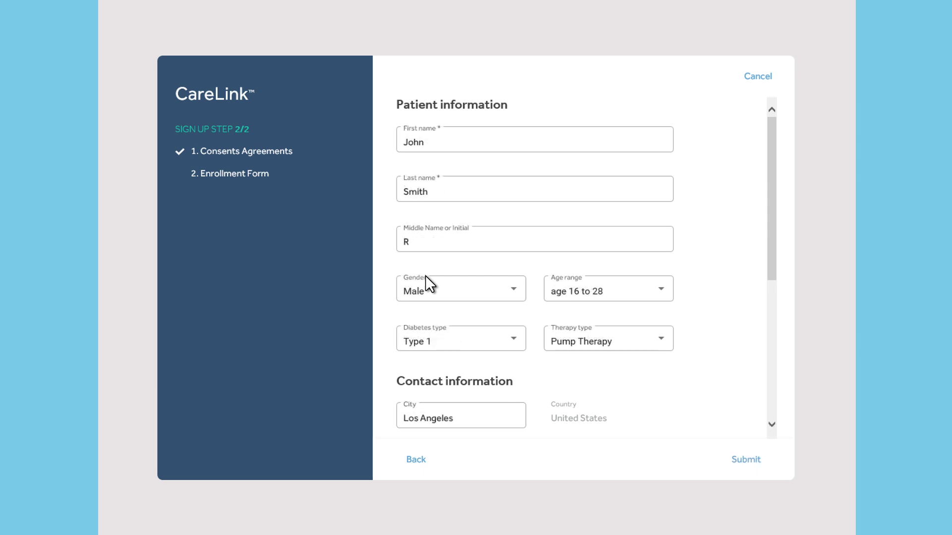
Submit the Patient information form to complete the account enrollment
click(746, 457)
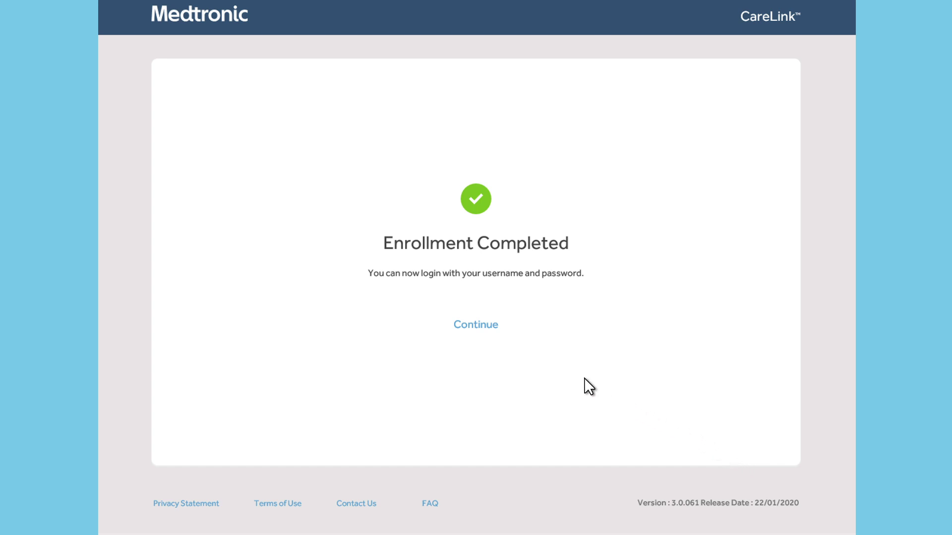
Leave the enrollment confirmation and enter the new account's username and password on the login page
click(476, 325)
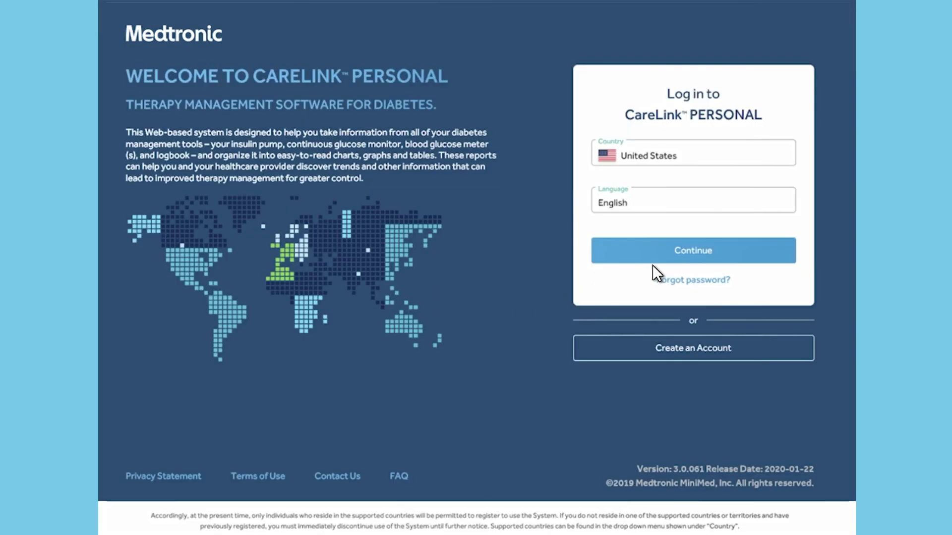
click(697, 250)
click(541, 220)
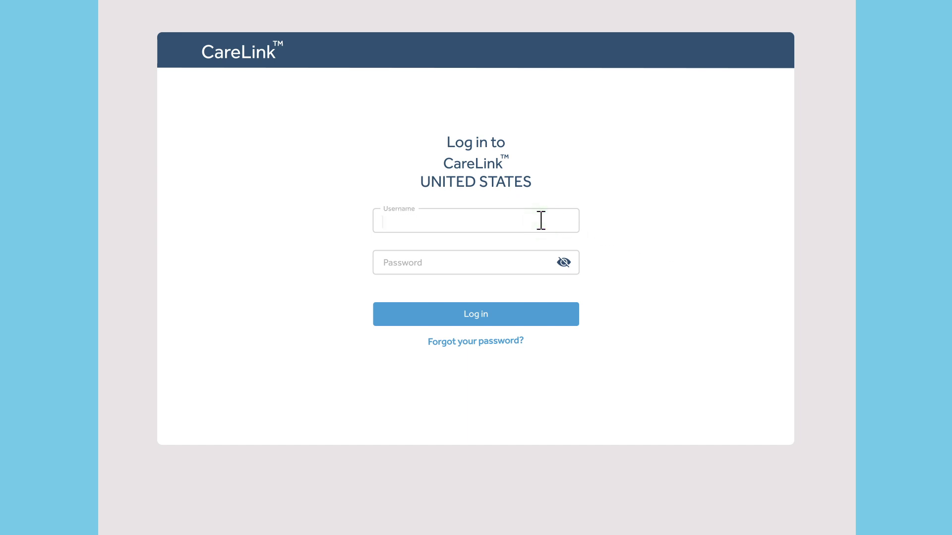
text(JohnSmith)
key(Tab)
text(****************)
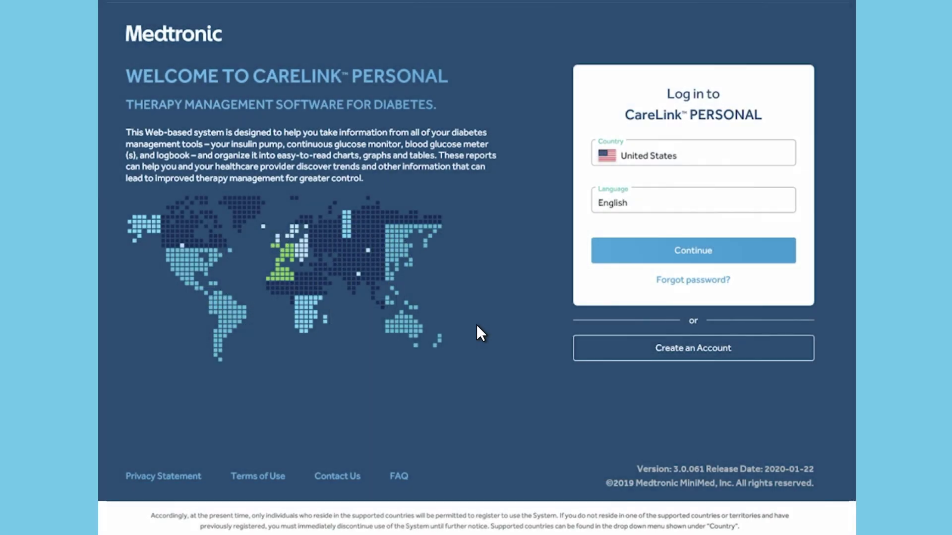
Re-enter the username and password and log in to the new account
click(698, 250)
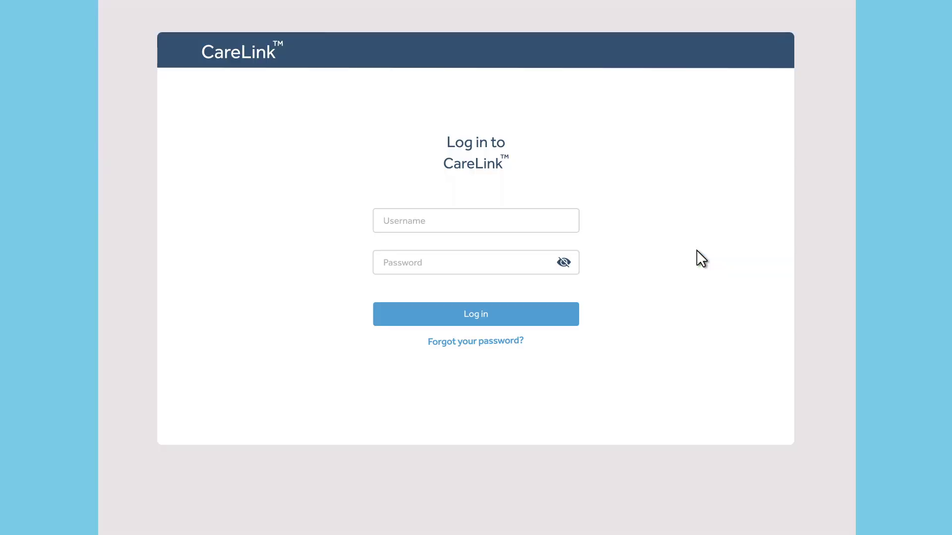
click(542, 220)
text(JohnSmith)
key(Tab)
text(••••••••••••••••)
click(478, 314)
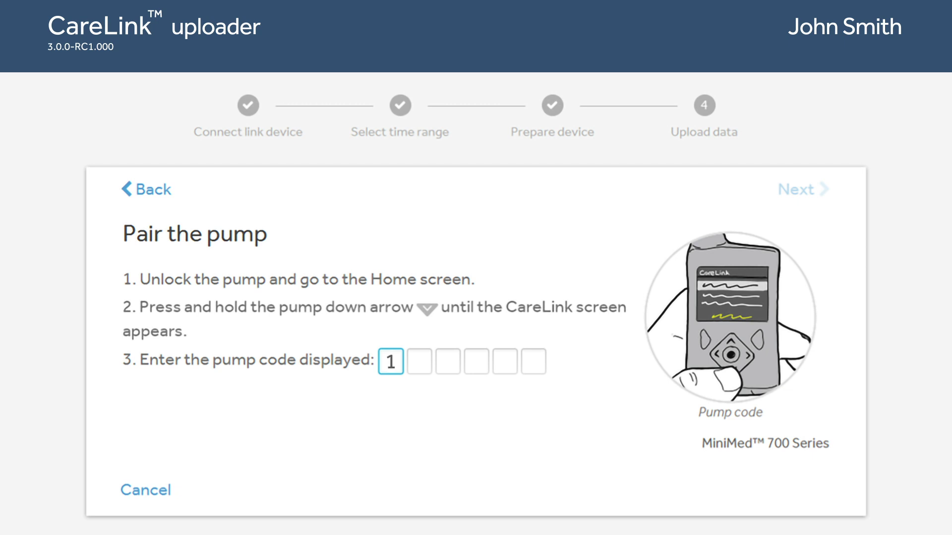
Enter the remaining five pump-code digits and confirm to move on to the upload step
text(23456)
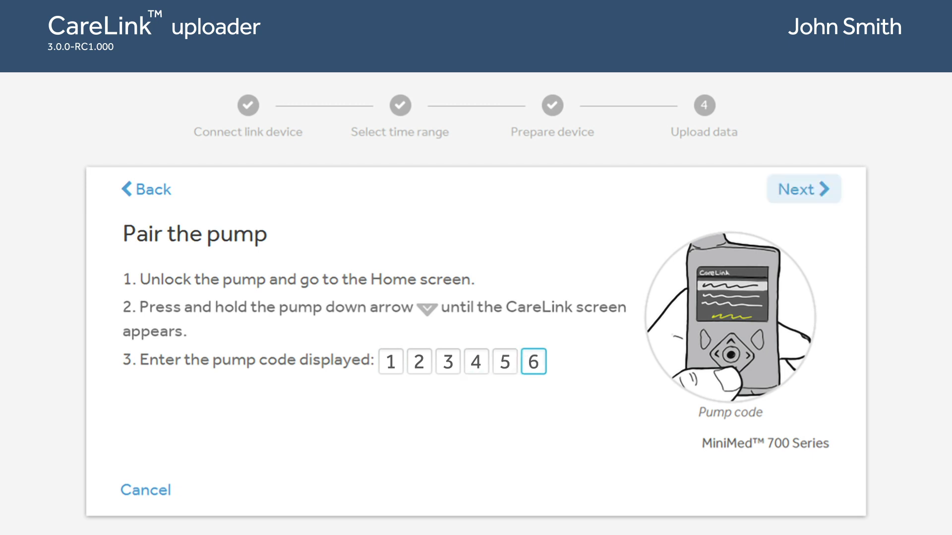
key(Return)
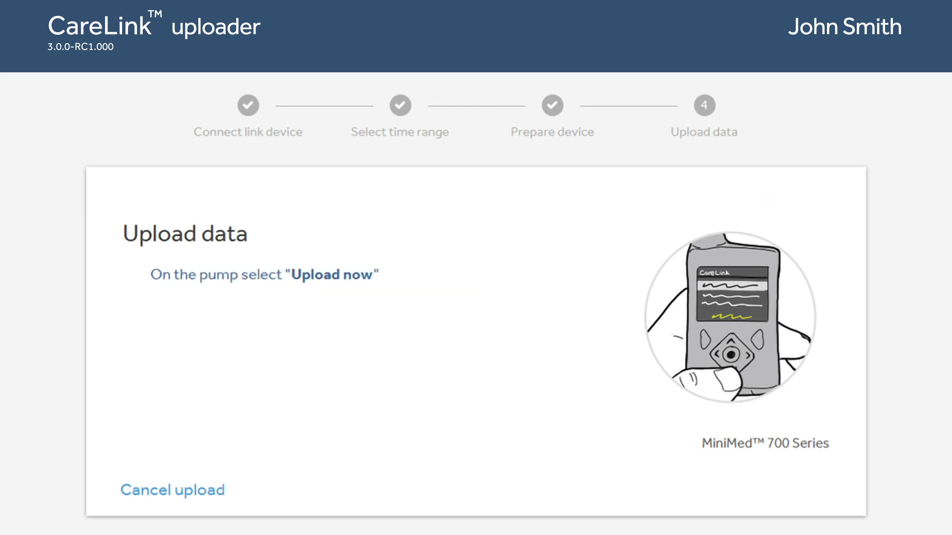